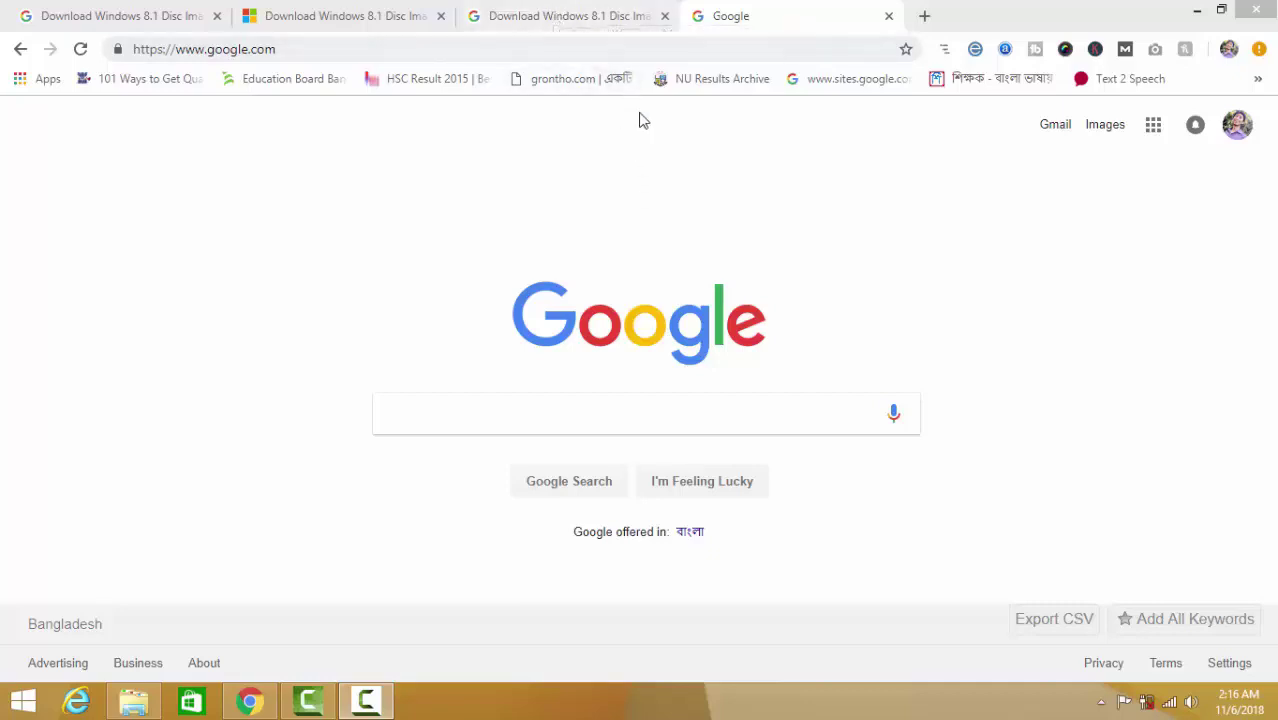
Search Google for "Download Windows 8.1 Disc Image", open Microsoft's ISO download page, and close the duplicate page
click(543, 17)
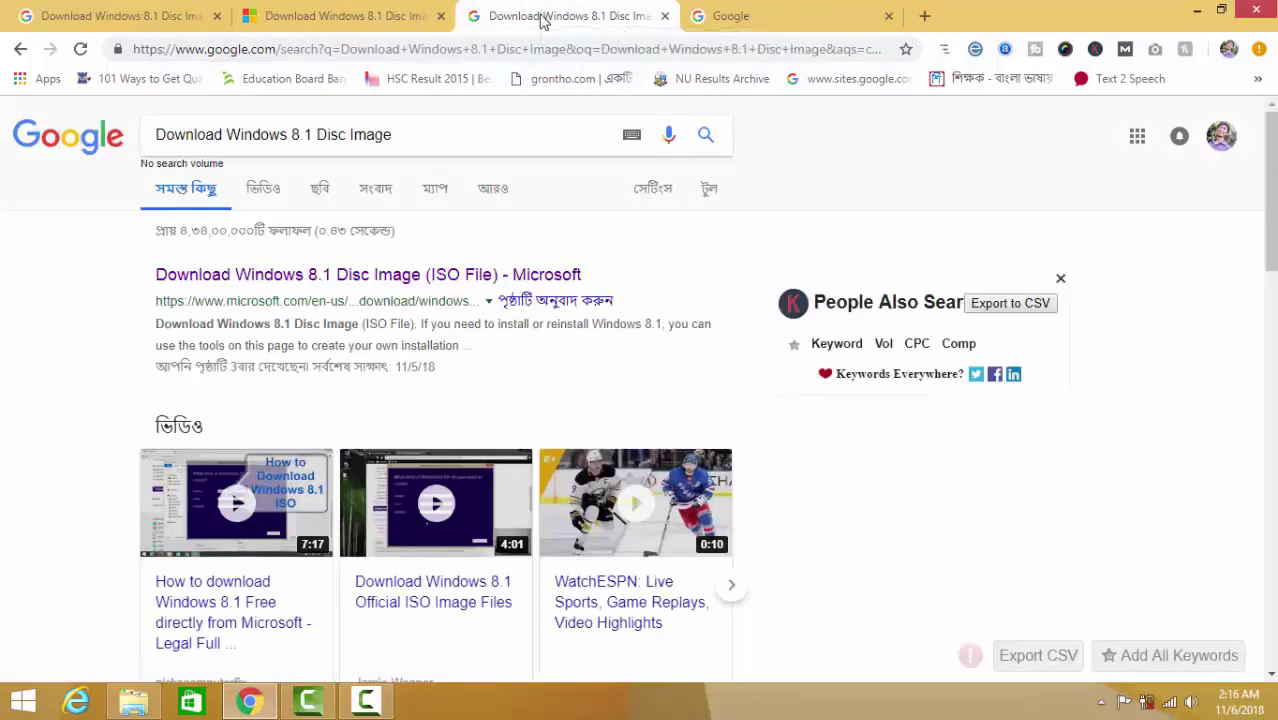
click(407, 135)
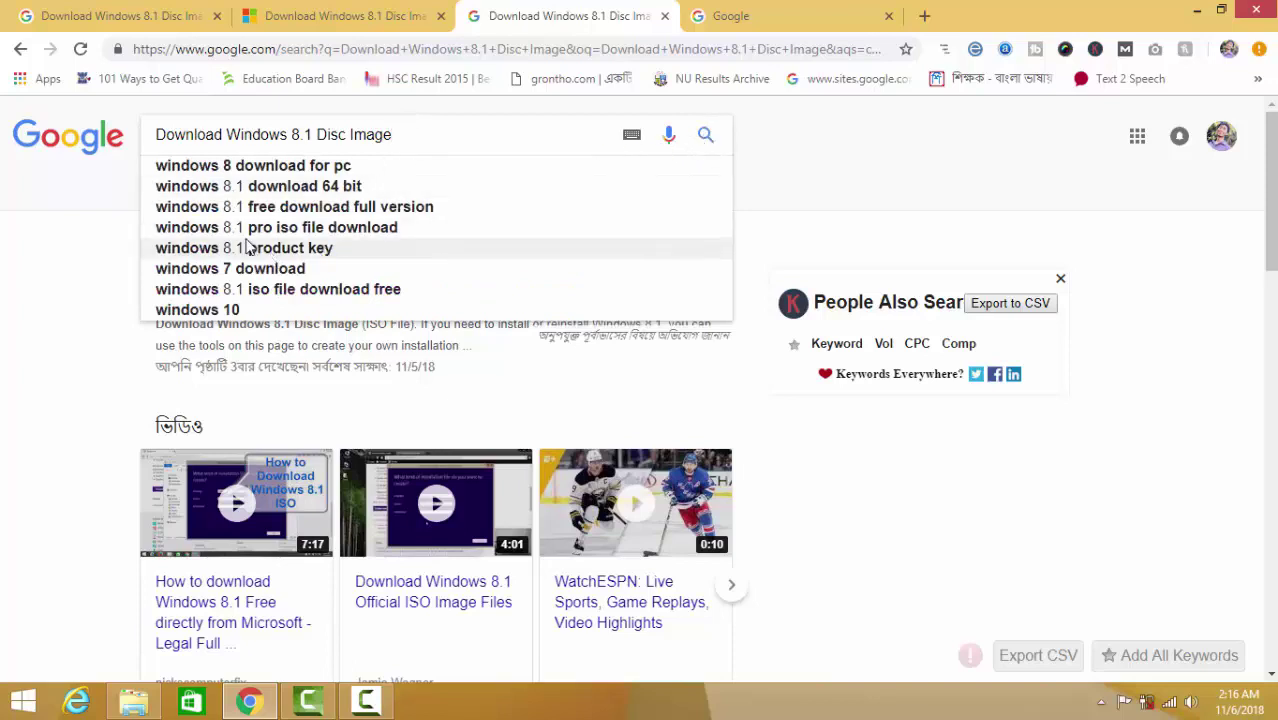
click(706, 135)
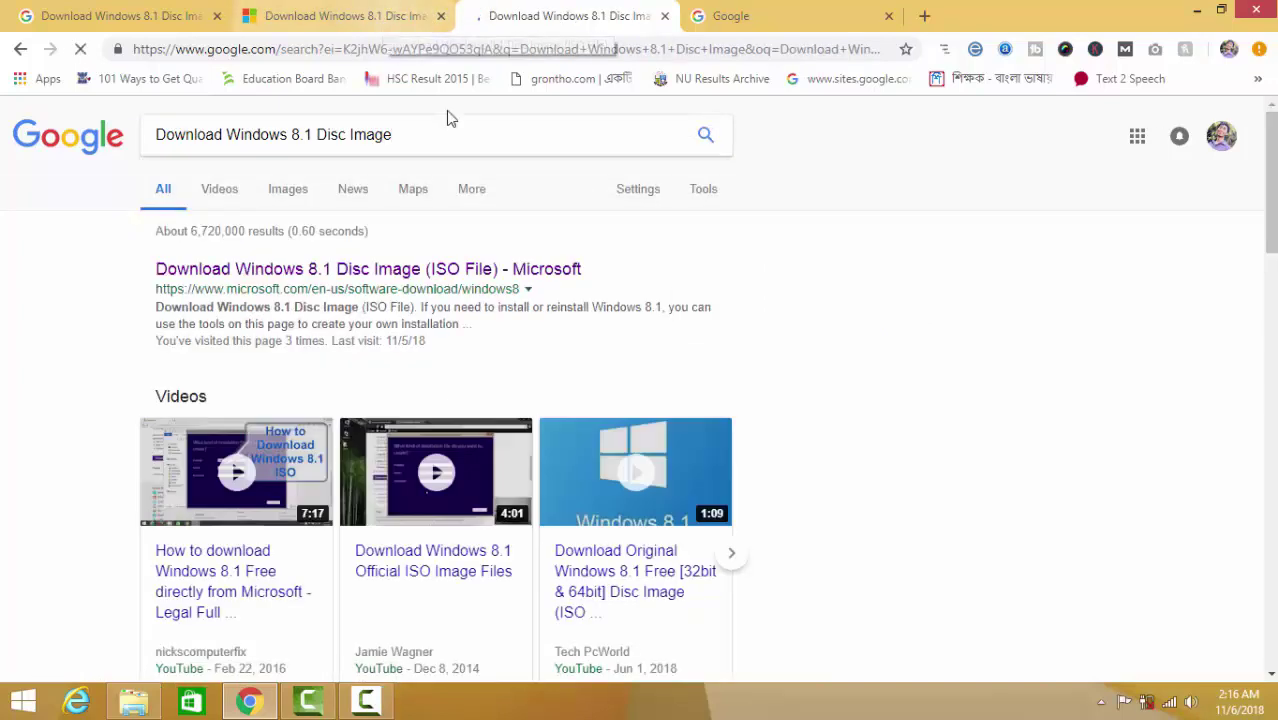
click(460, 272)
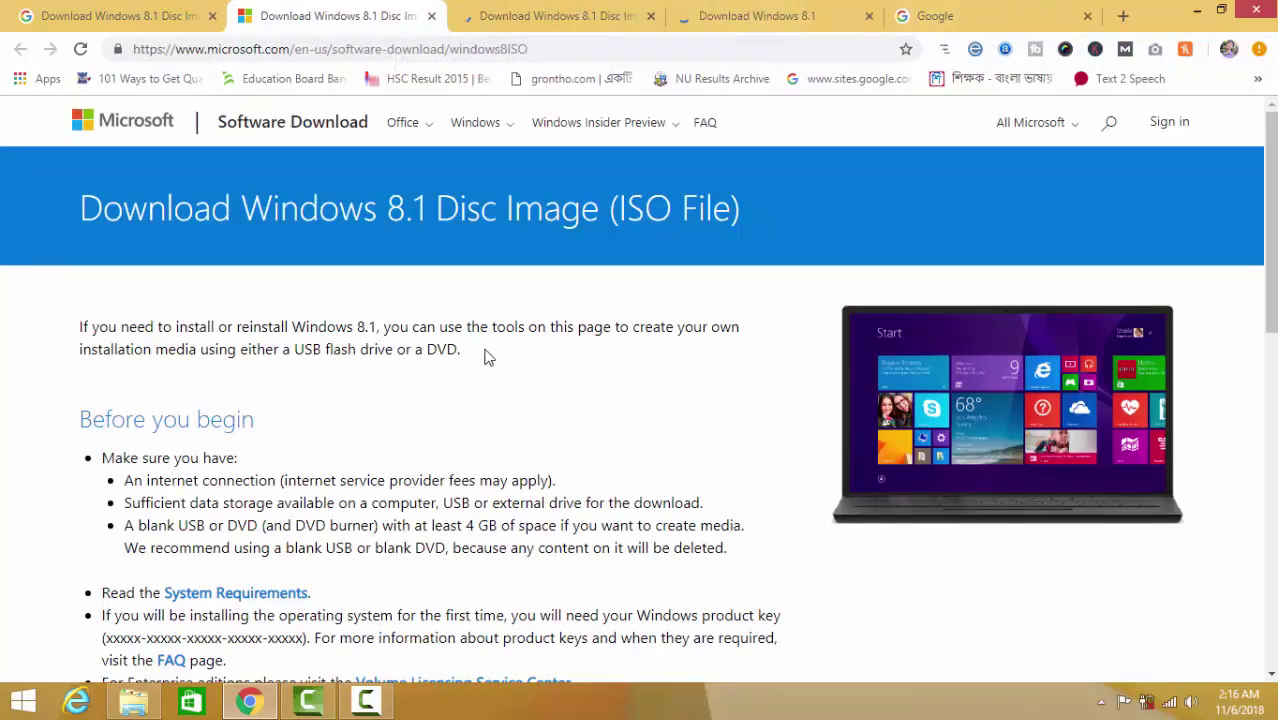
click(869, 16)
Choose Windows 8.1 as the edition on the Microsoft download page and confirm it
scroll(488, 465, down, 2)
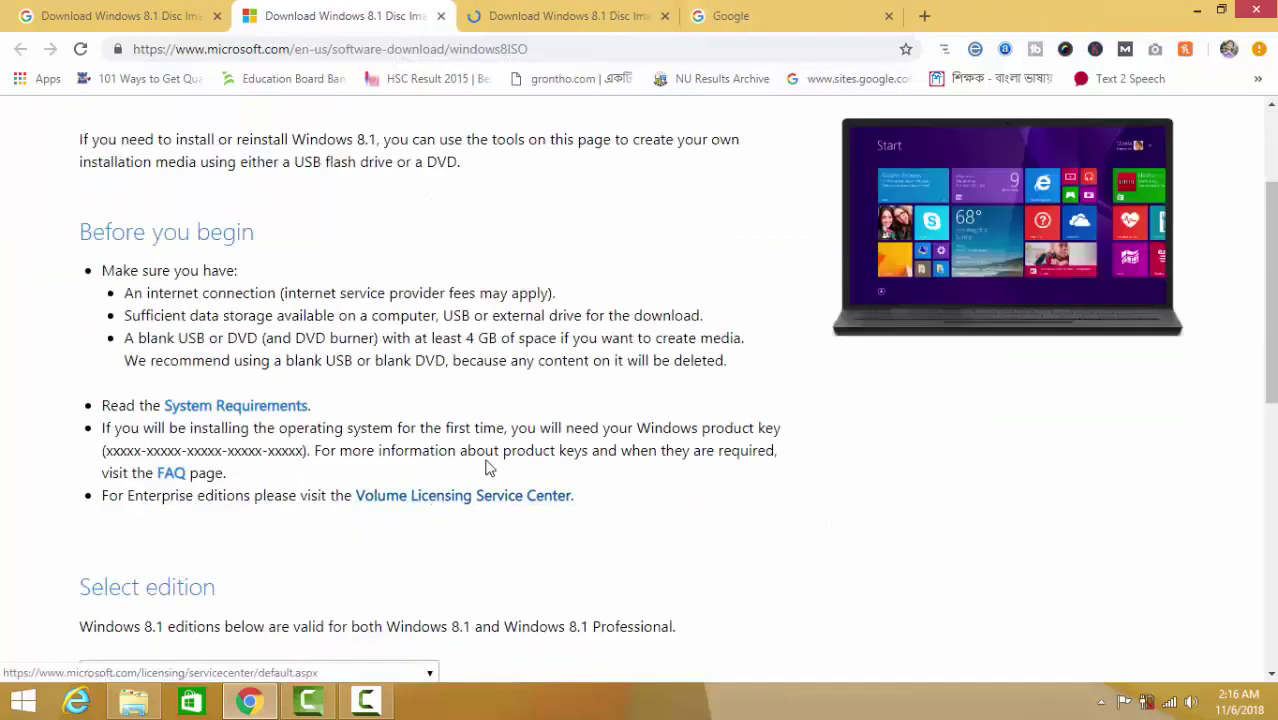
scroll(488, 465, up, 1)
scroll(491, 462, down, 2)
scroll(297, 334, down, 2)
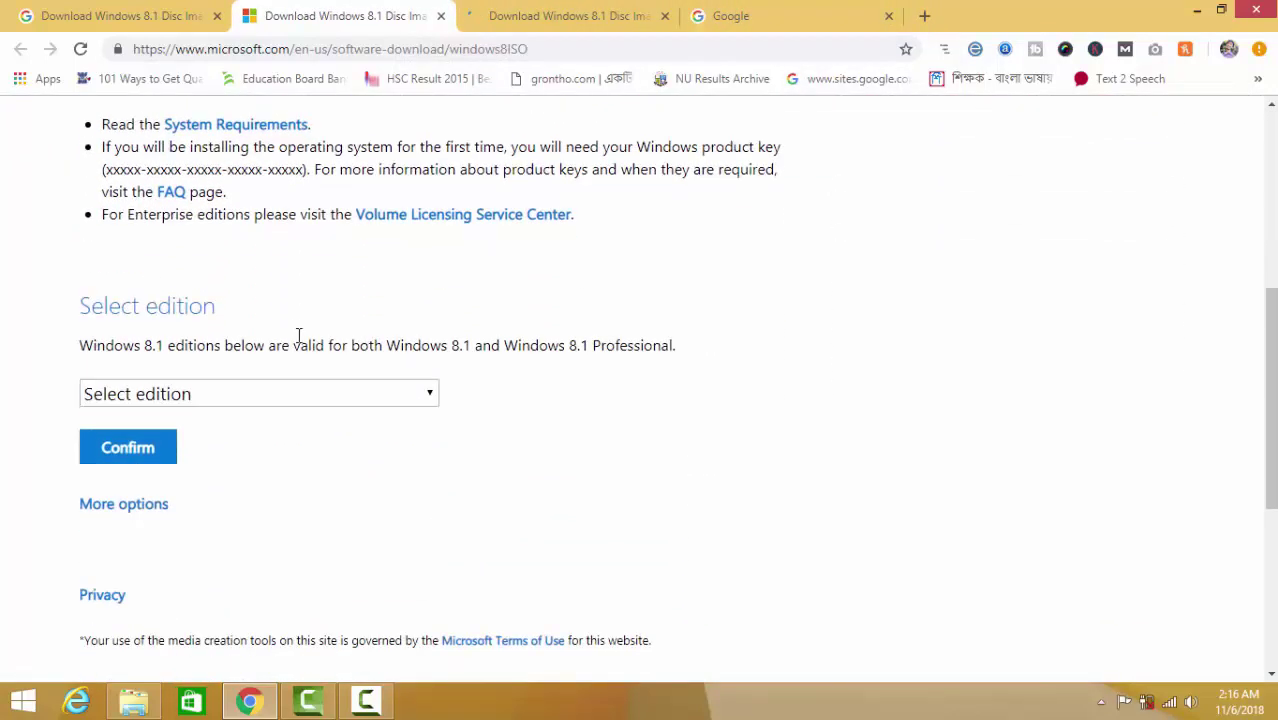
click(227, 394)
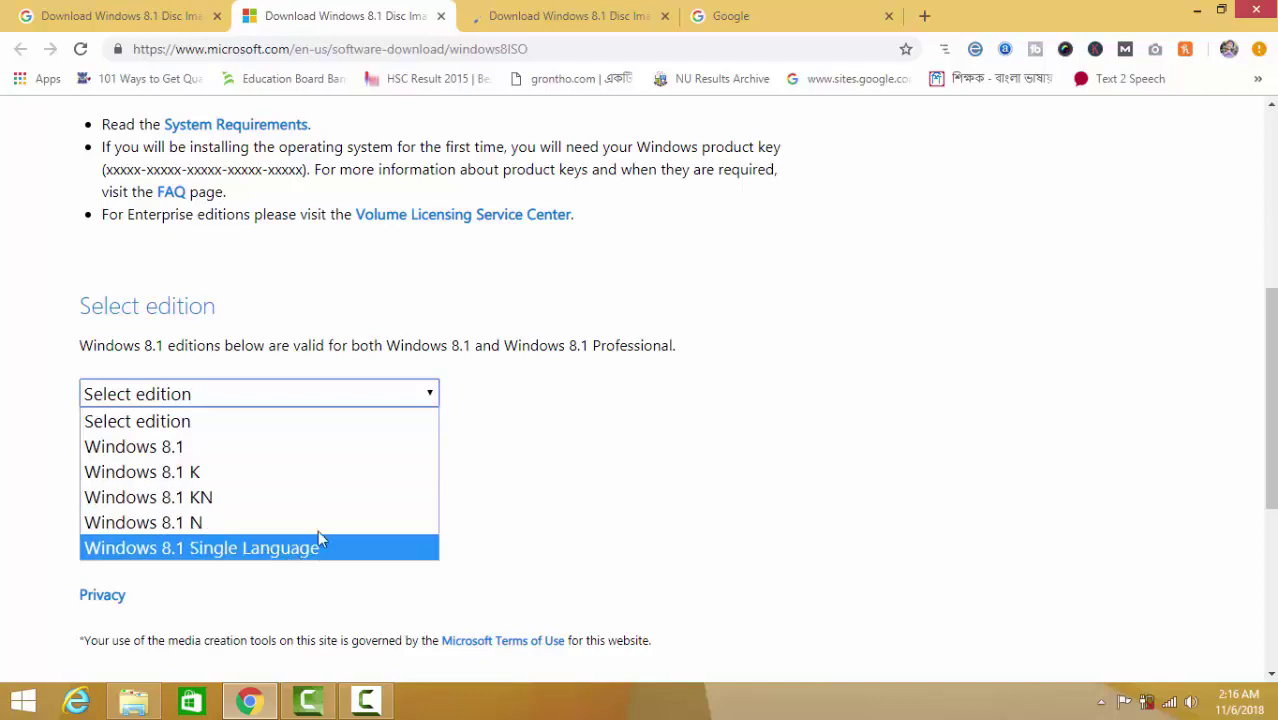
click(28, 374)
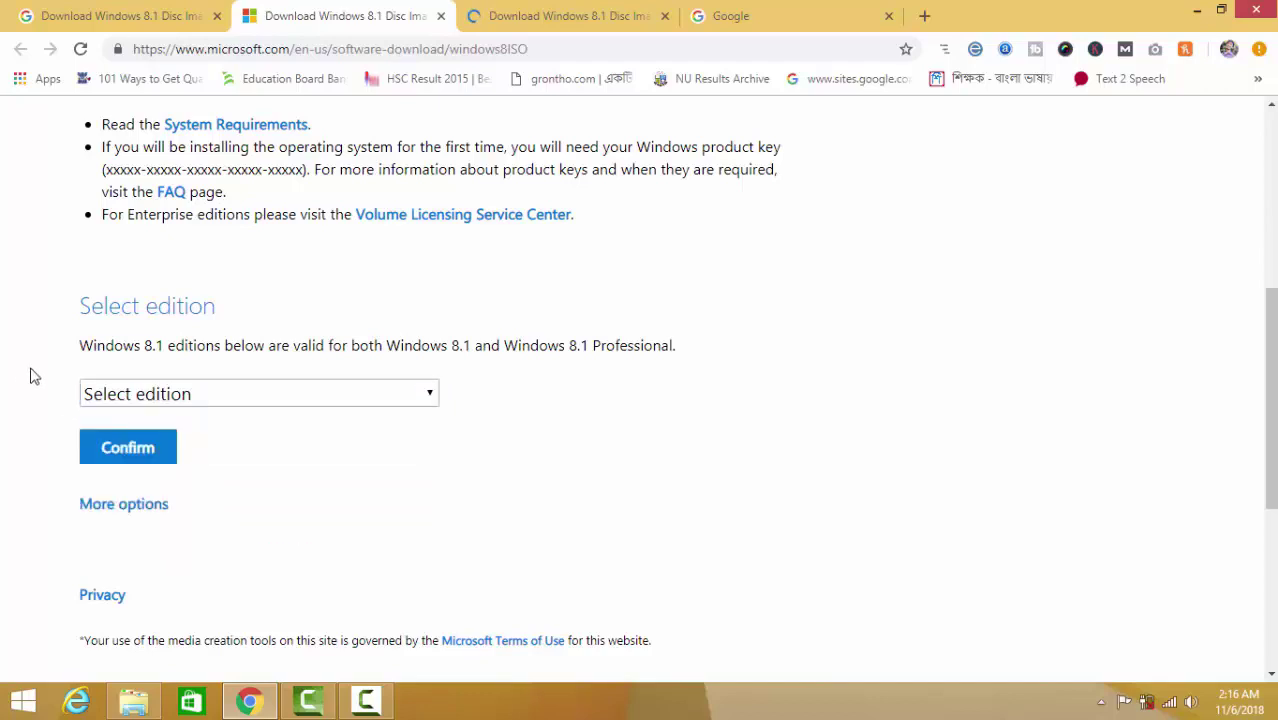
scroll(34, 350, down, 2)
drag(554, 160, 620, 160)
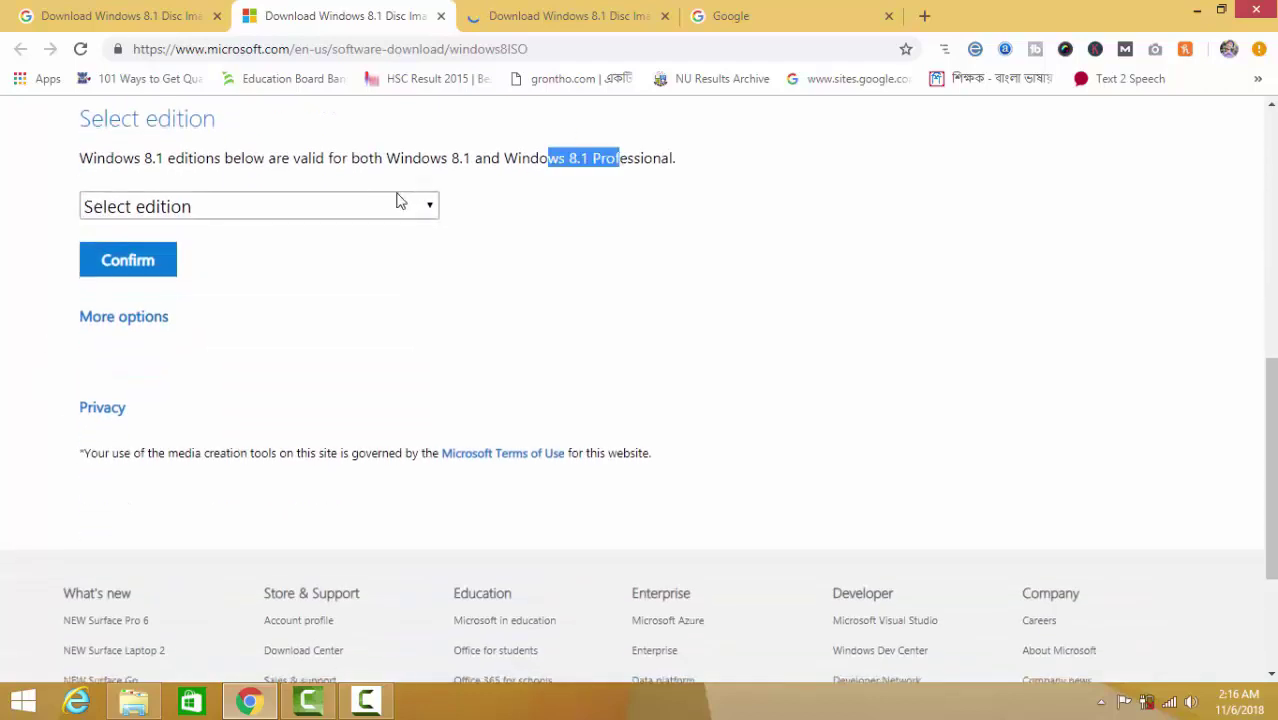
click(340, 214)
click(282, 256)
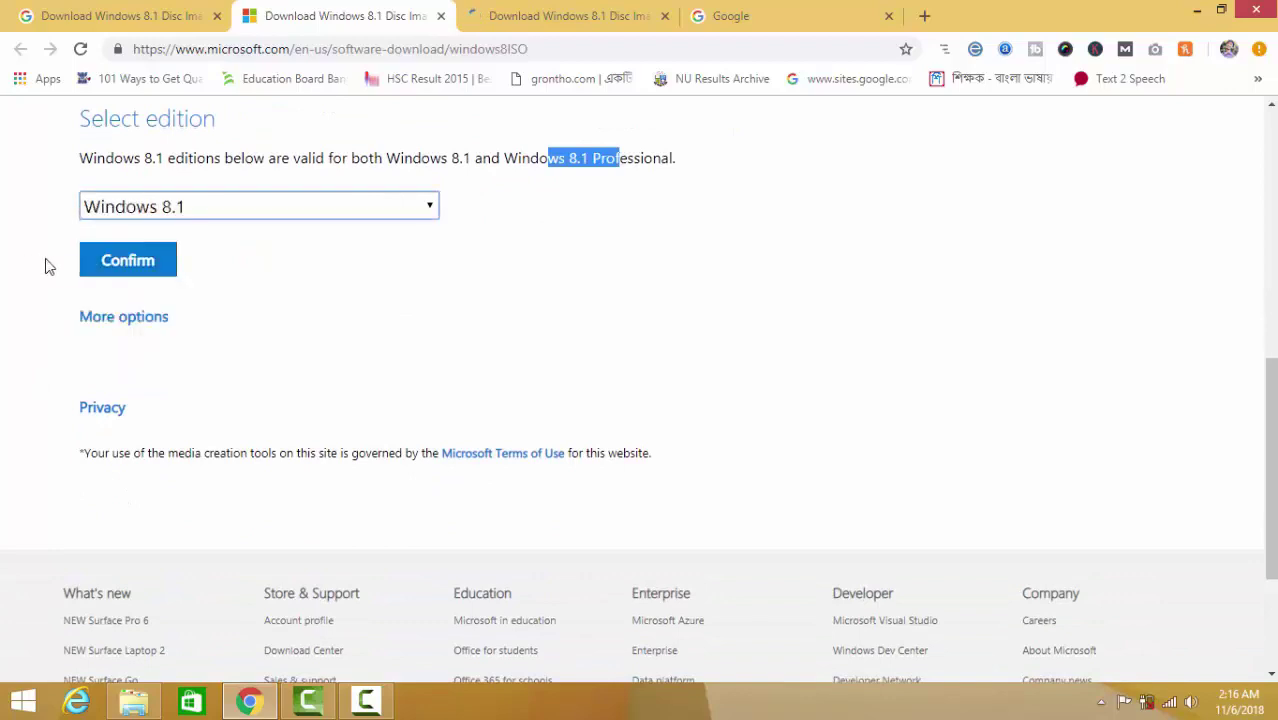
click(131, 265)
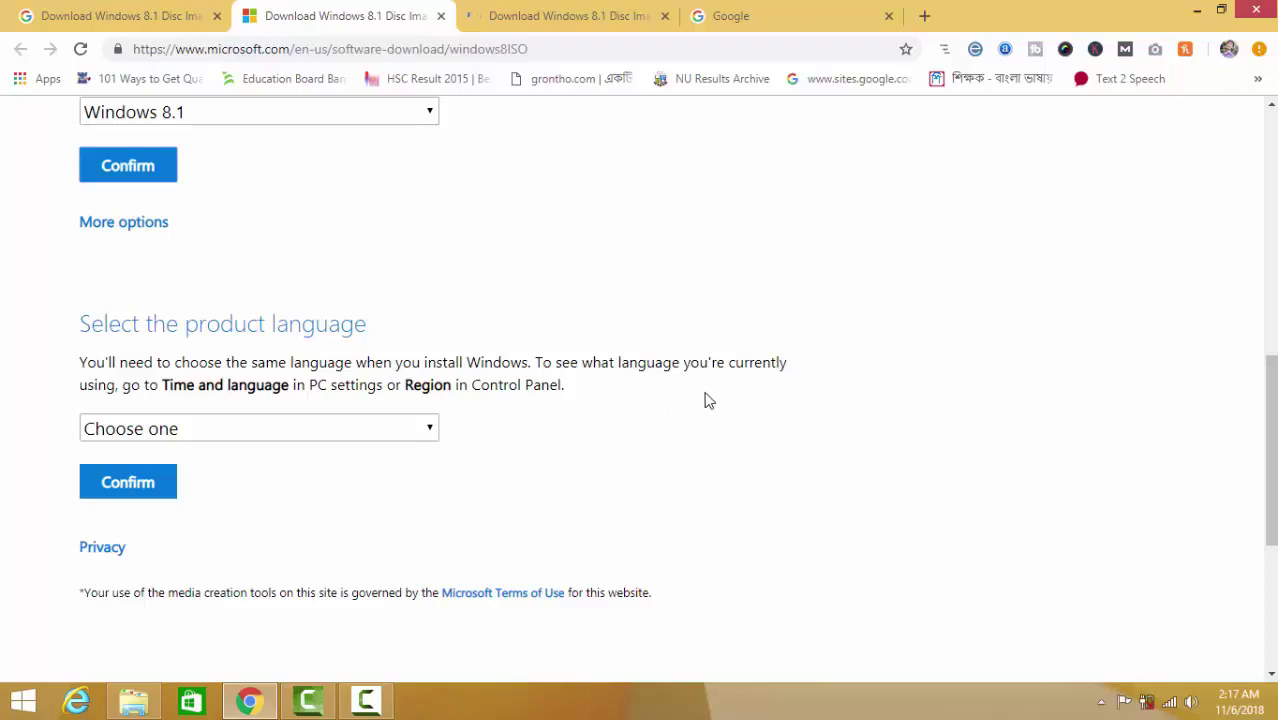
Choose English International as the product language and confirm it
scroll(300, 432, down, 1)
click(183, 339)
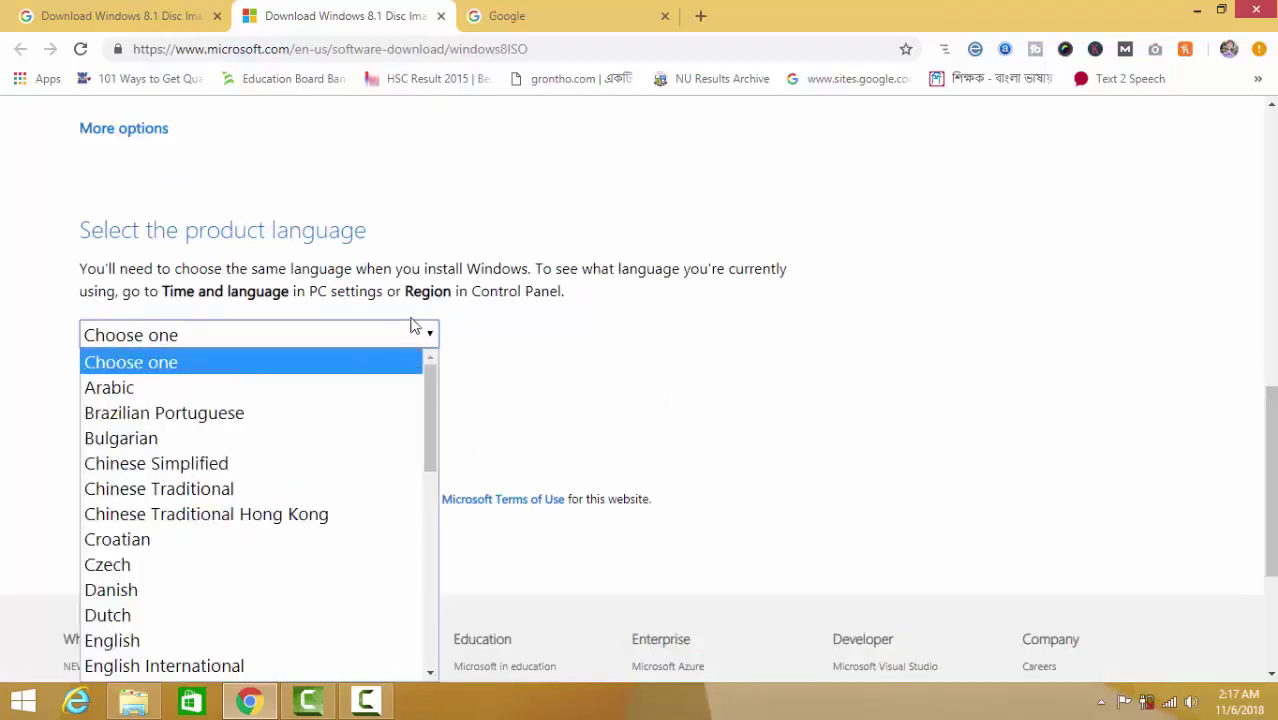
click(564, 334)
click(270, 340)
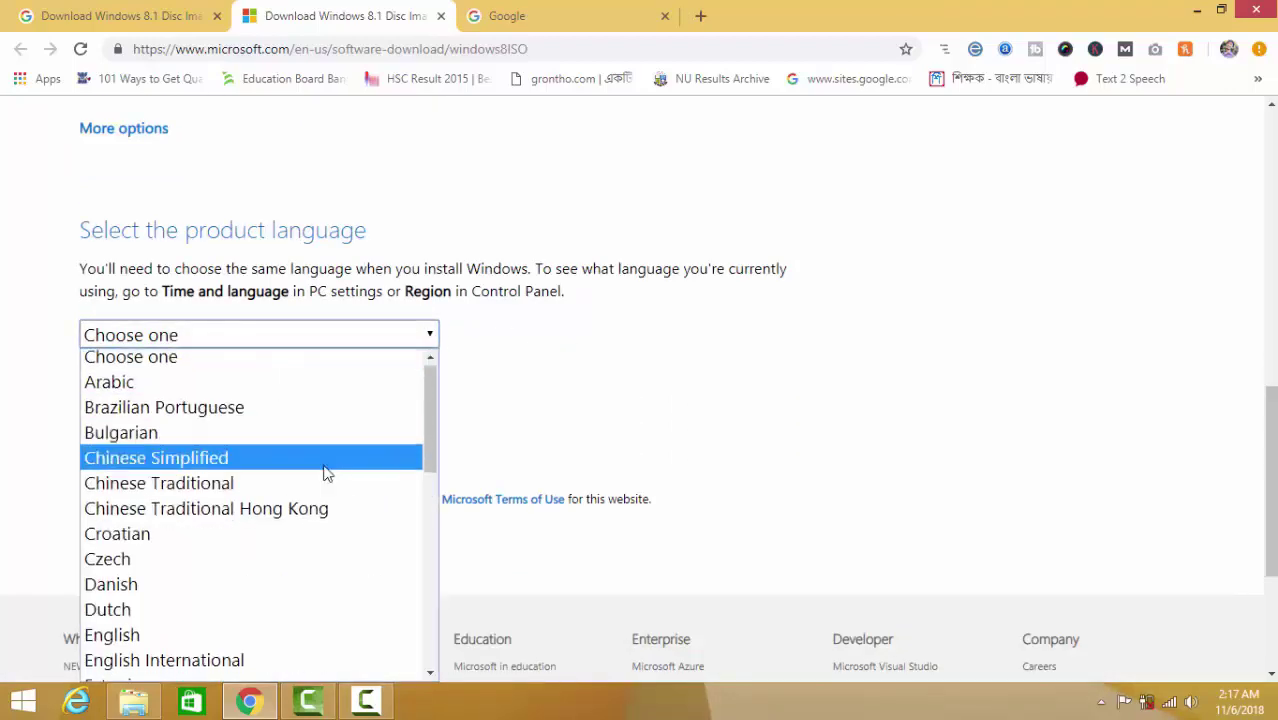
scroll(302, 531, down, 5)
scroll(567, 467, down, 1)
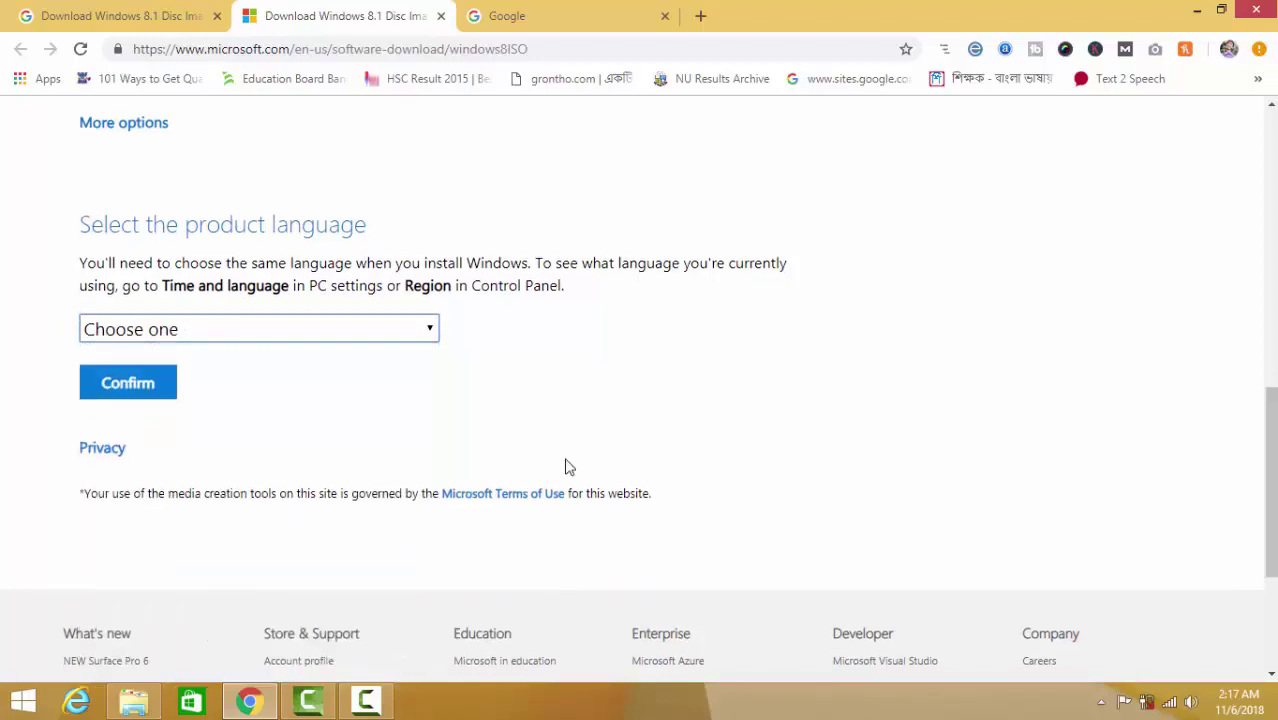
scroll(565, 467, down, 3)
scroll(251, 174, up, 2)
click(270, 247)
scroll(292, 565, down, 5)
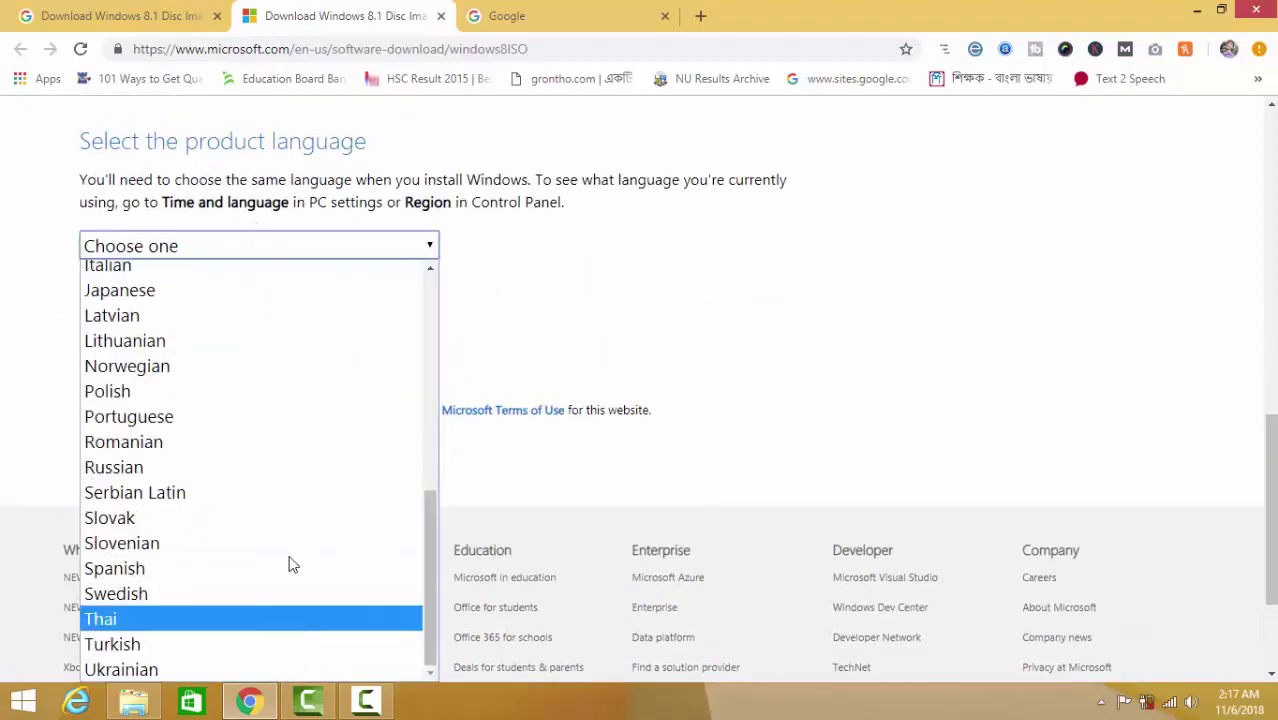
scroll(302, 548, up, 4)
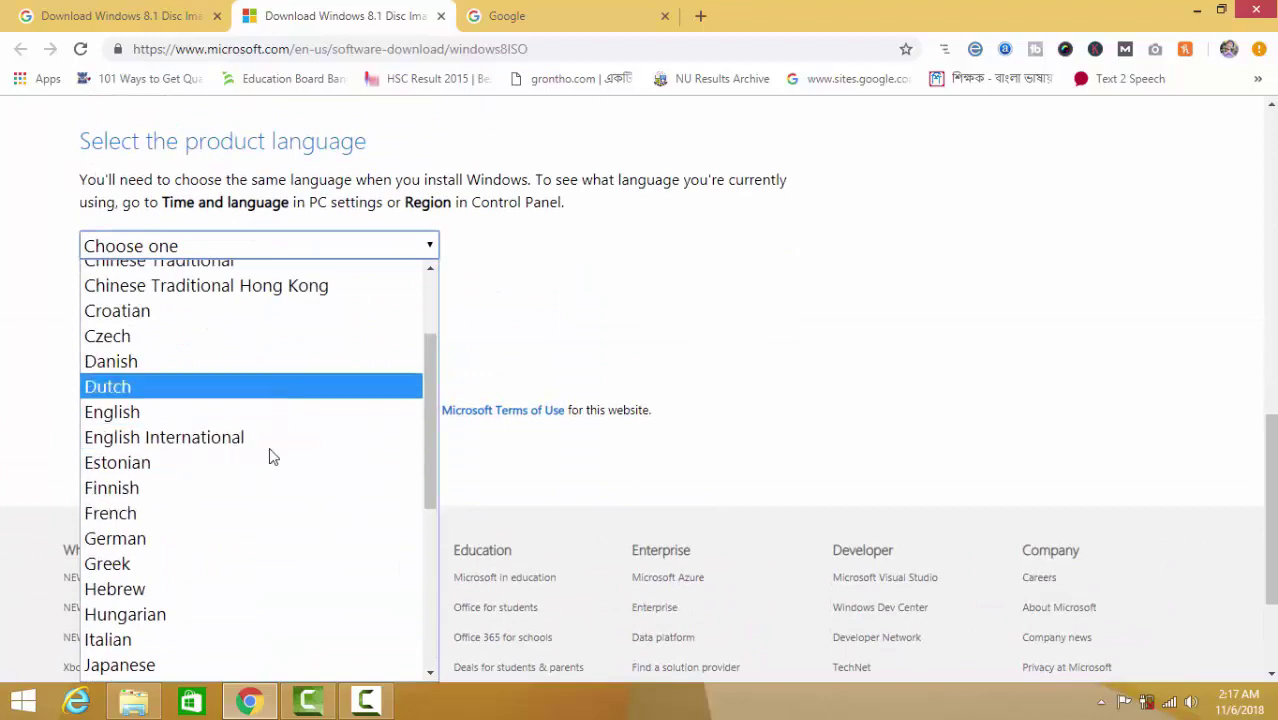
click(250, 437)
click(126, 301)
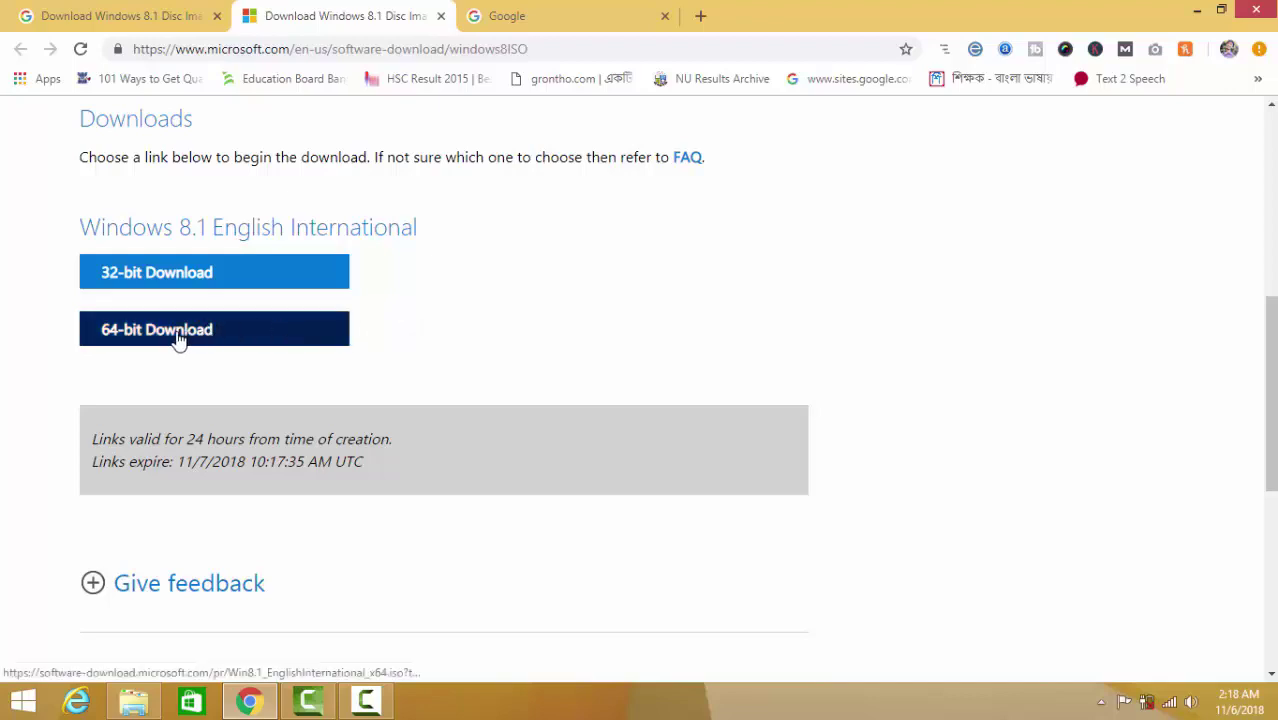
Start the 64-bit download of Windows 8.1 English International, and pause it
click(291, 334)
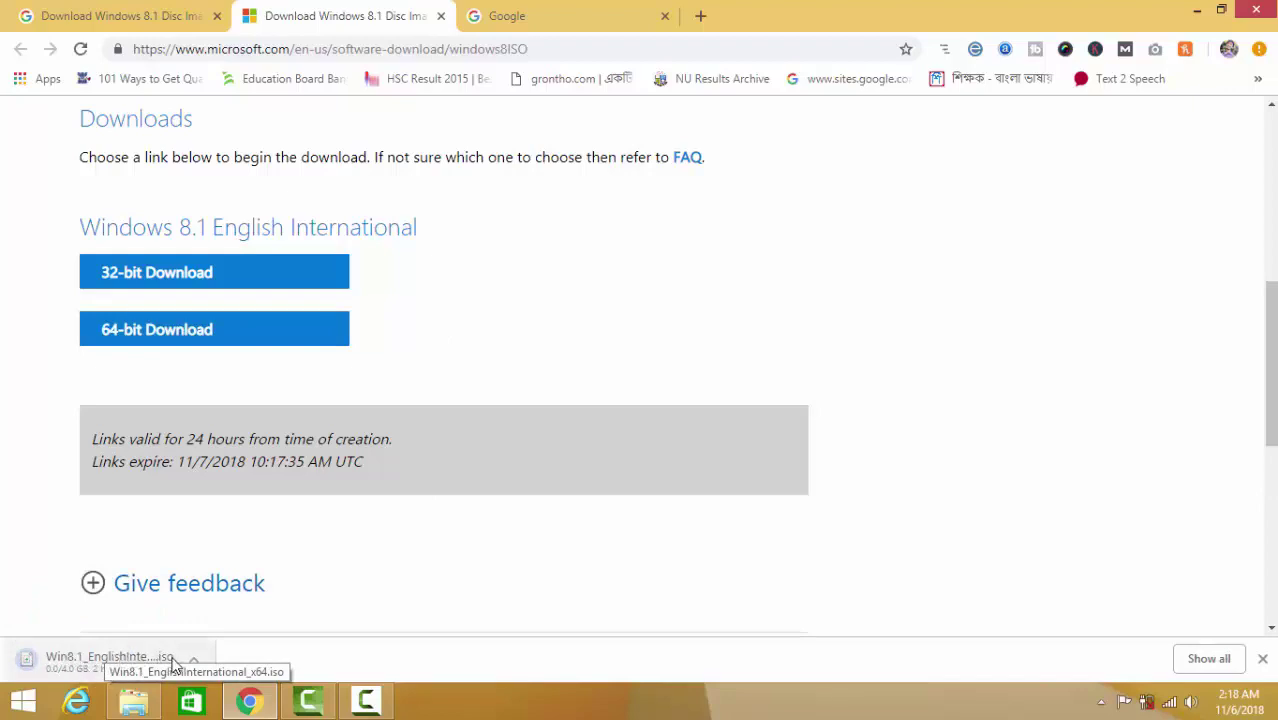
right_click(100, 662)
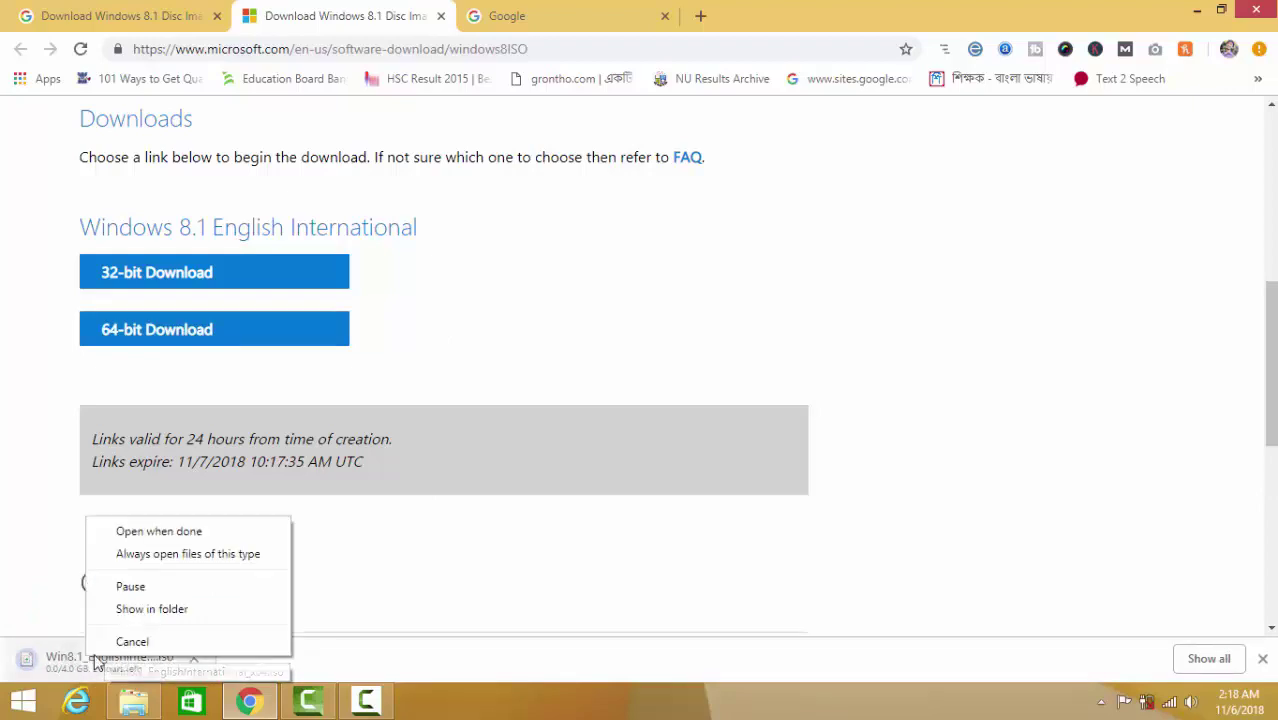
click(147, 584)
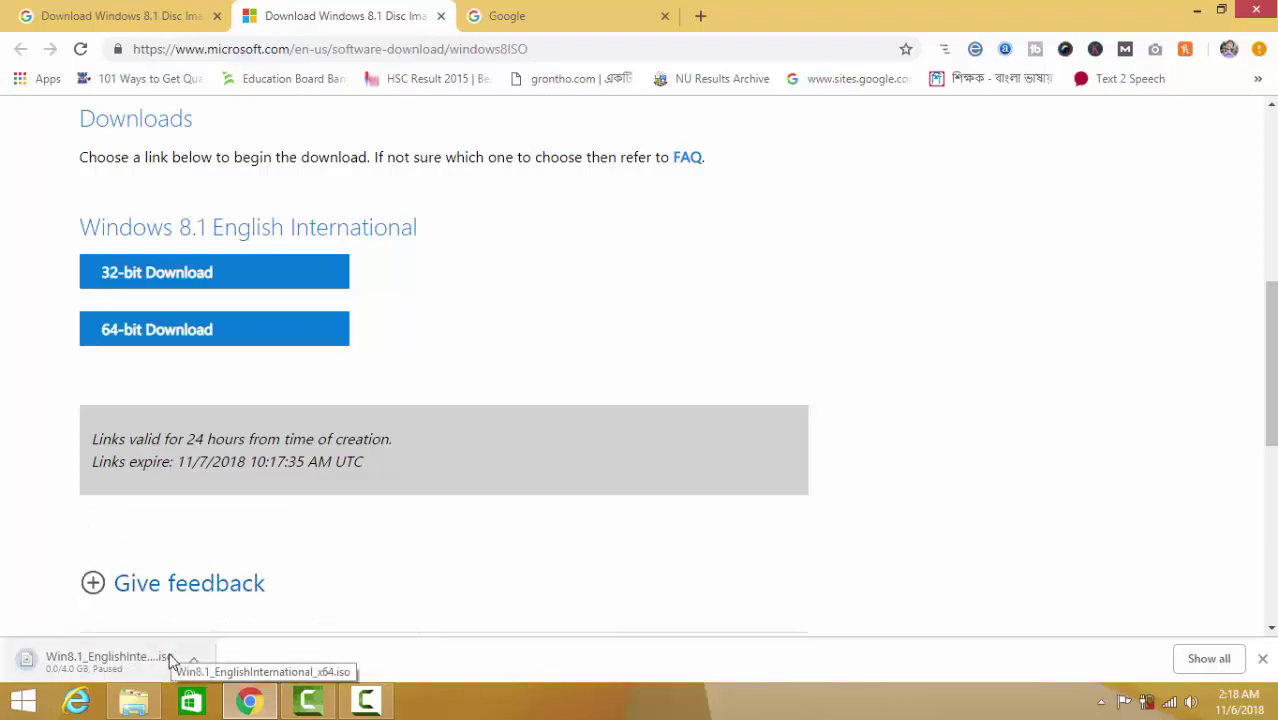
Search Google for rufus and open the Rufus website
click(510, 14)
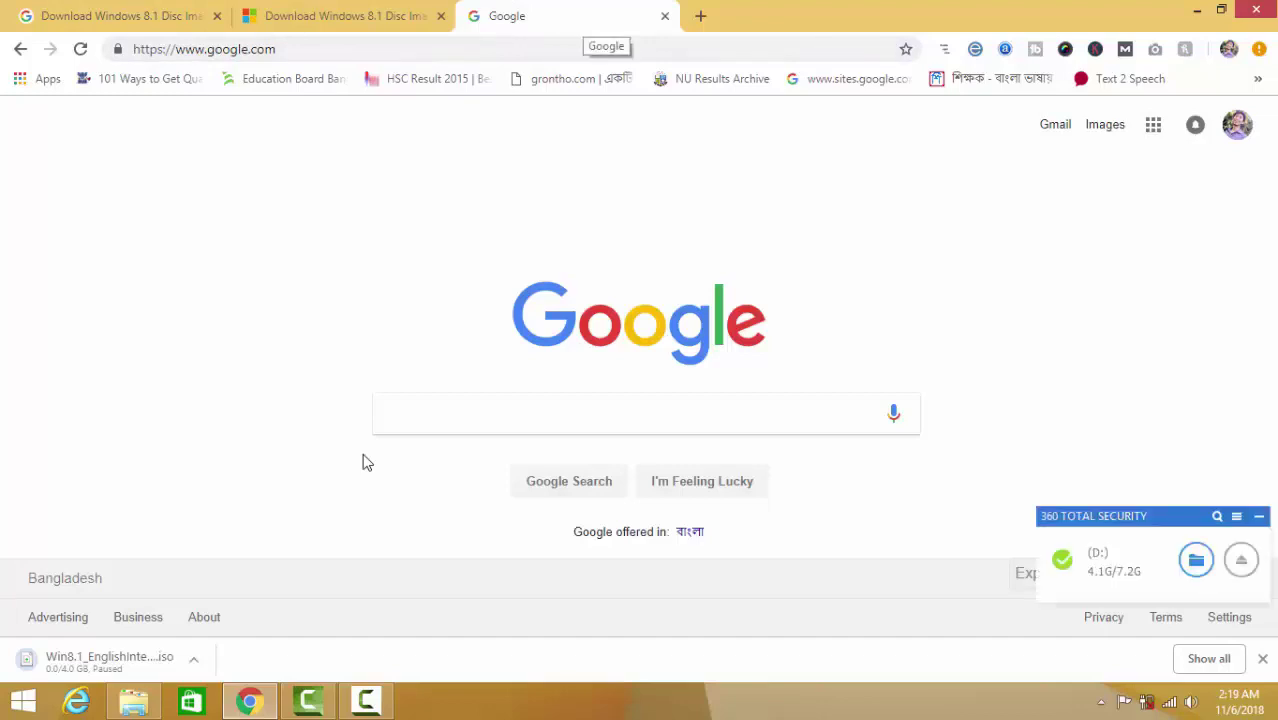
key(ctrl+l)
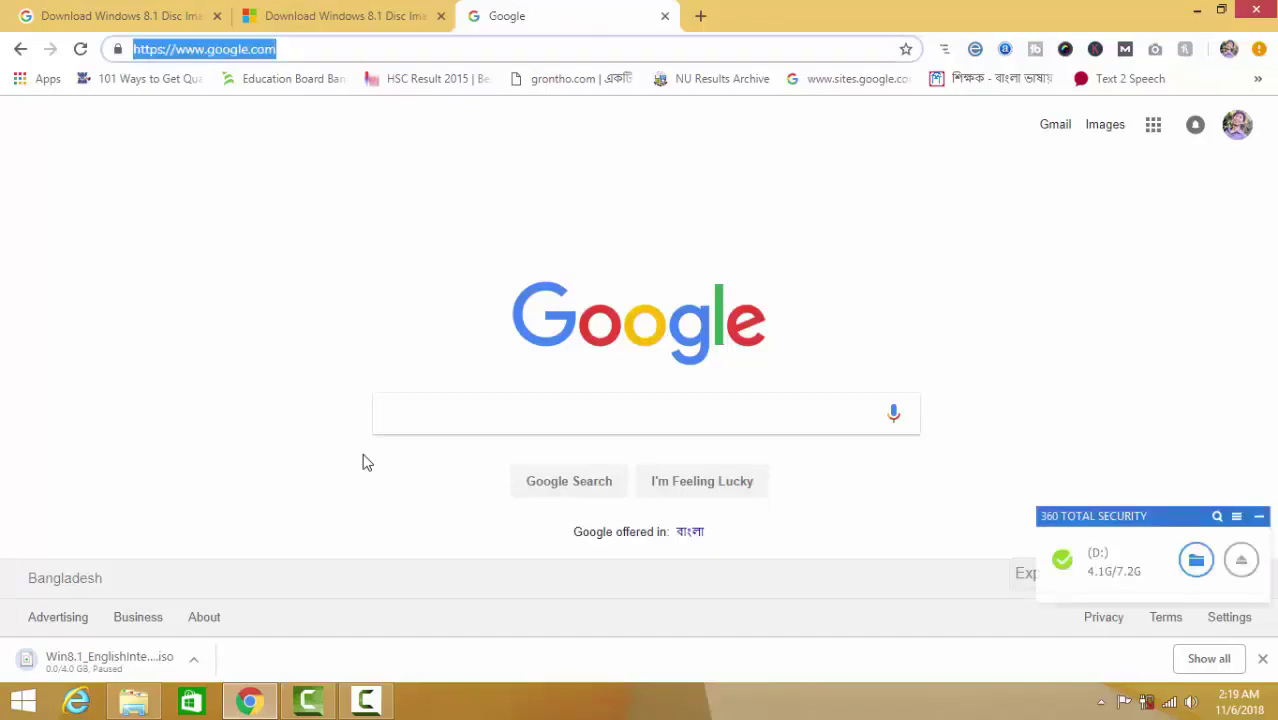
click(366, 462)
text(ru)
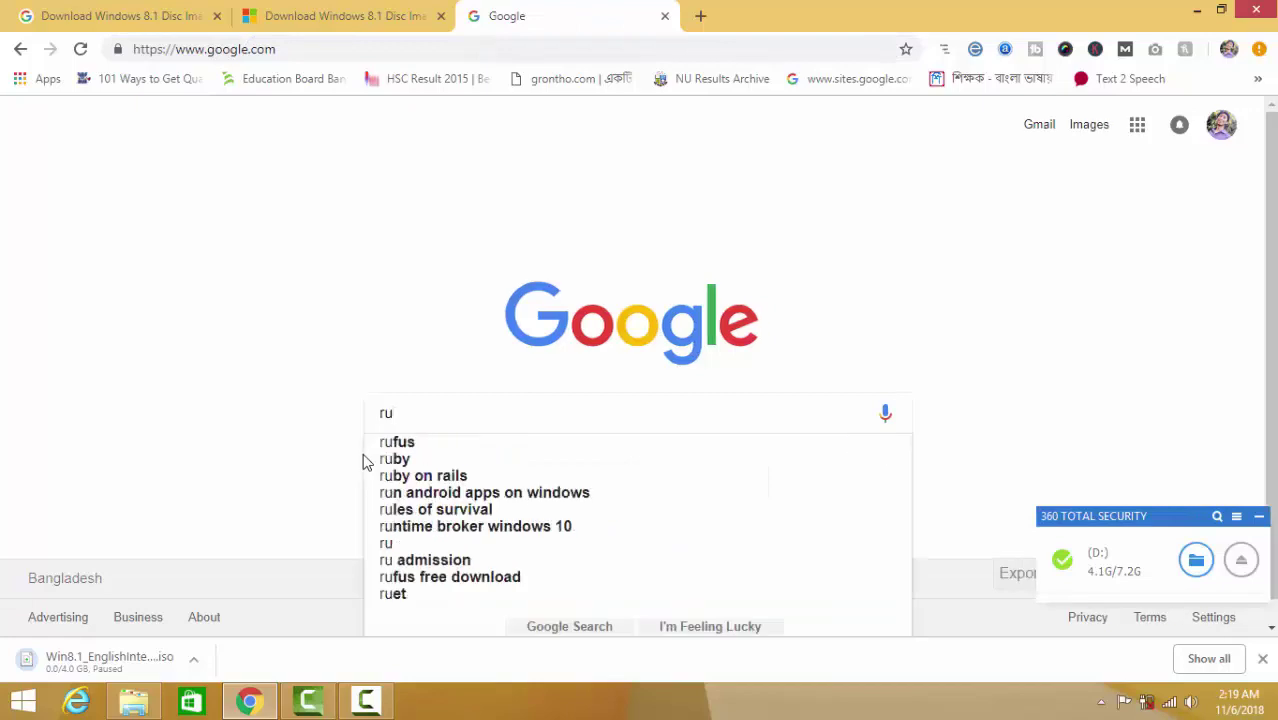
key(Down)
key(Return)
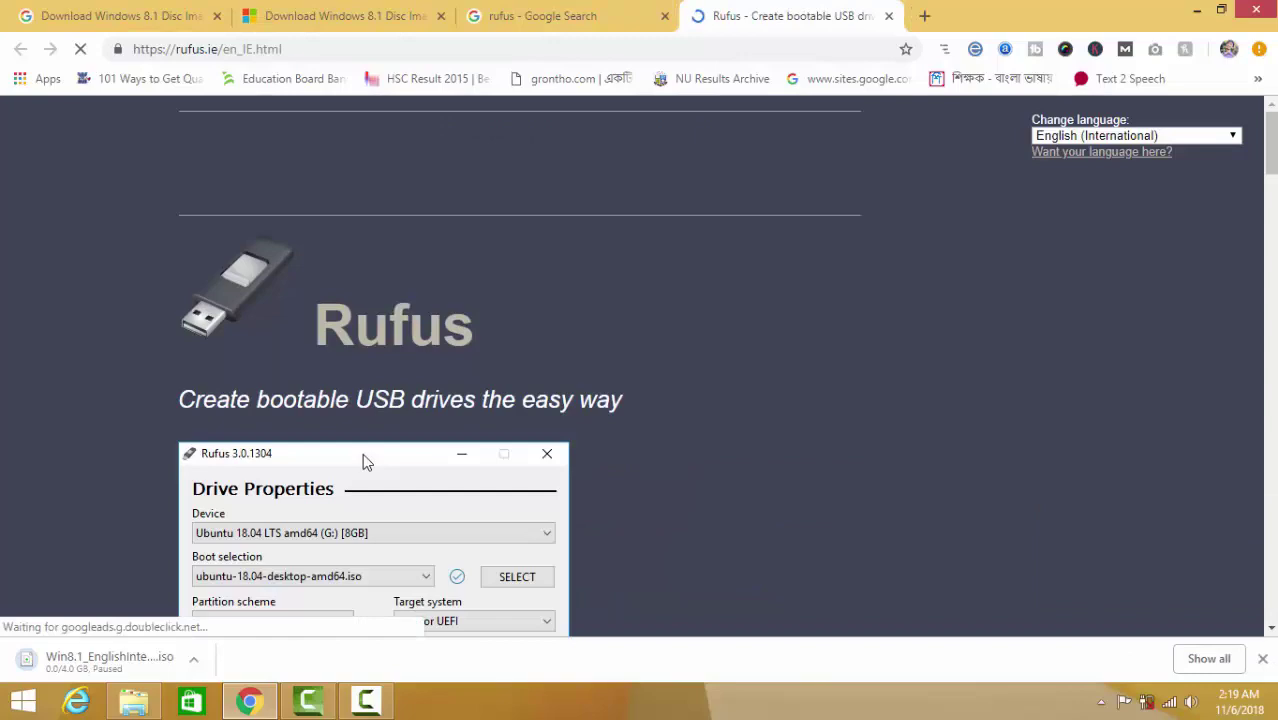
Find the Download section of the Rufus page and download Rufus 3.3
scroll(364, 459, down, 5)
scroll(364, 459, down, 4)
scroll(364, 459, down, 3)
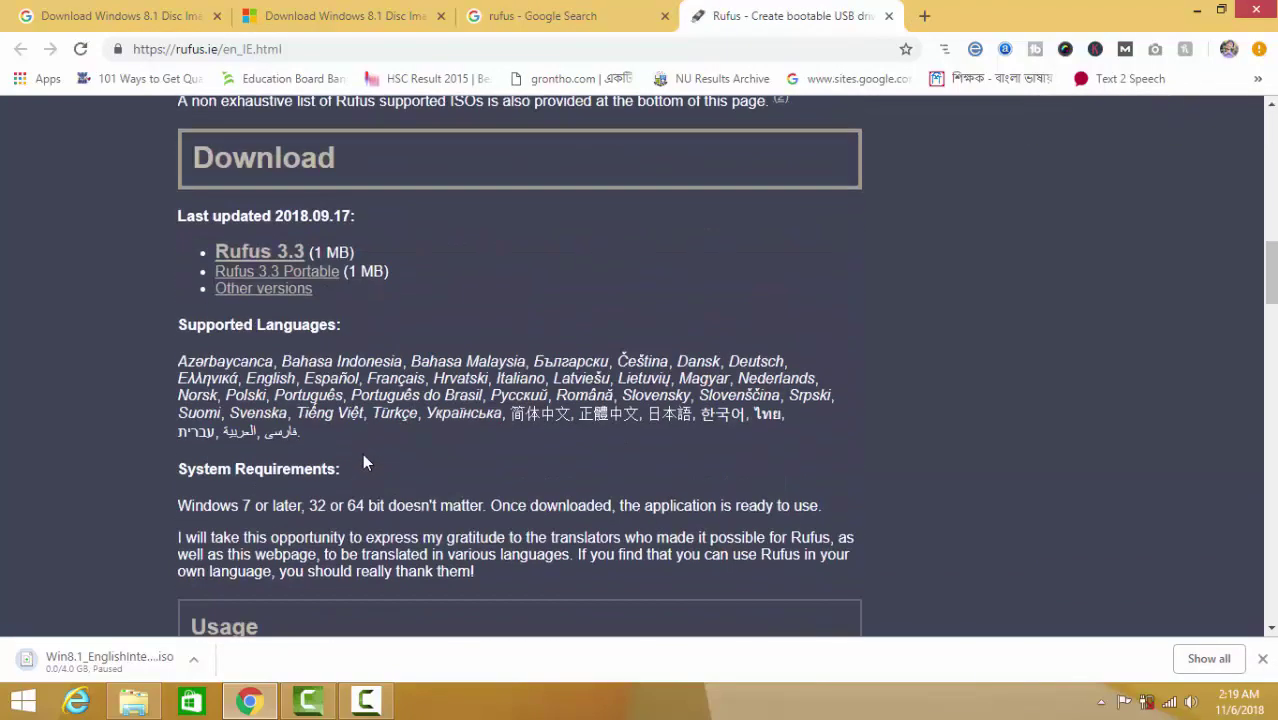
scroll(364, 459, up, 1)
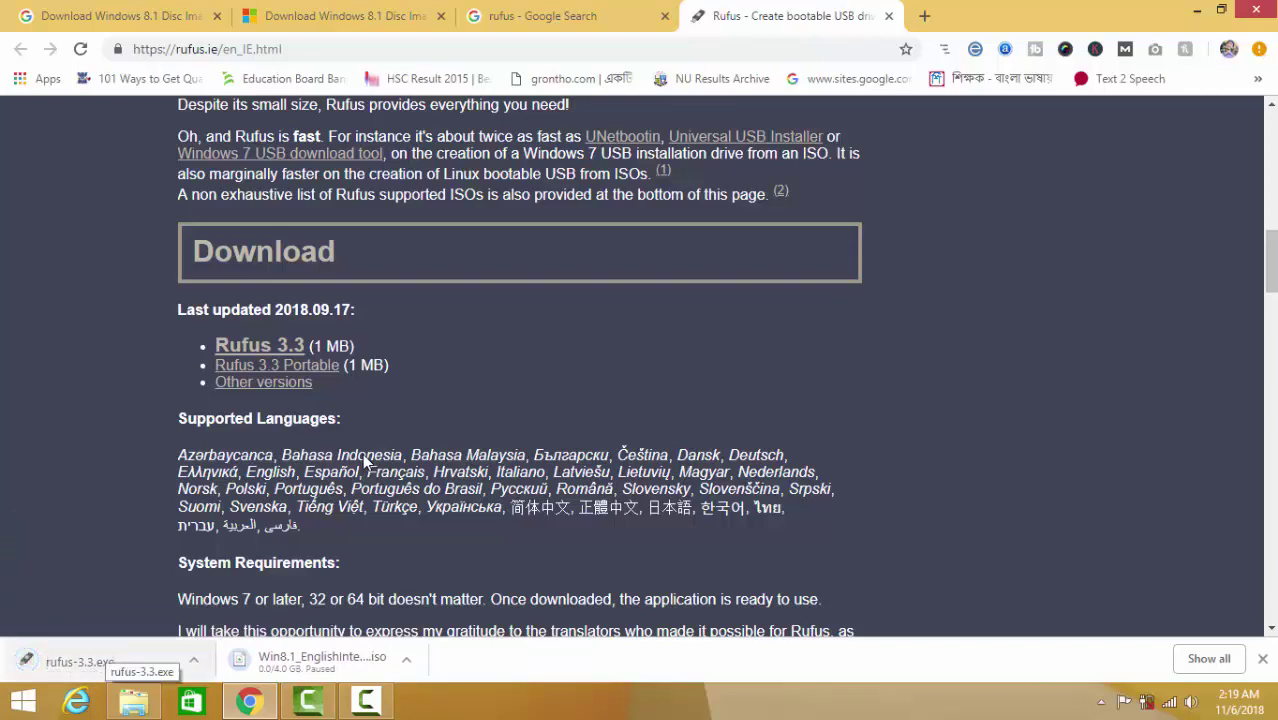
Show the downloaded rufus-3.3.exe in its folder and run it
click(193, 660)
click(240, 608)
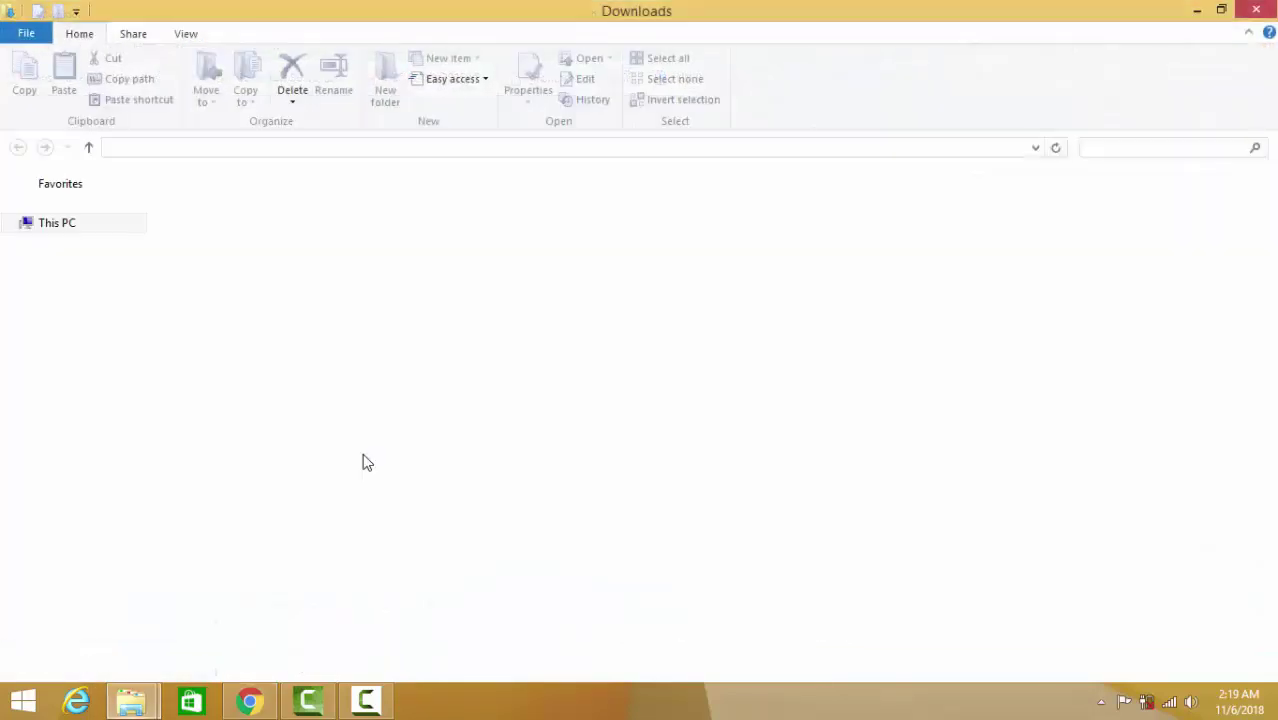
key(Return)
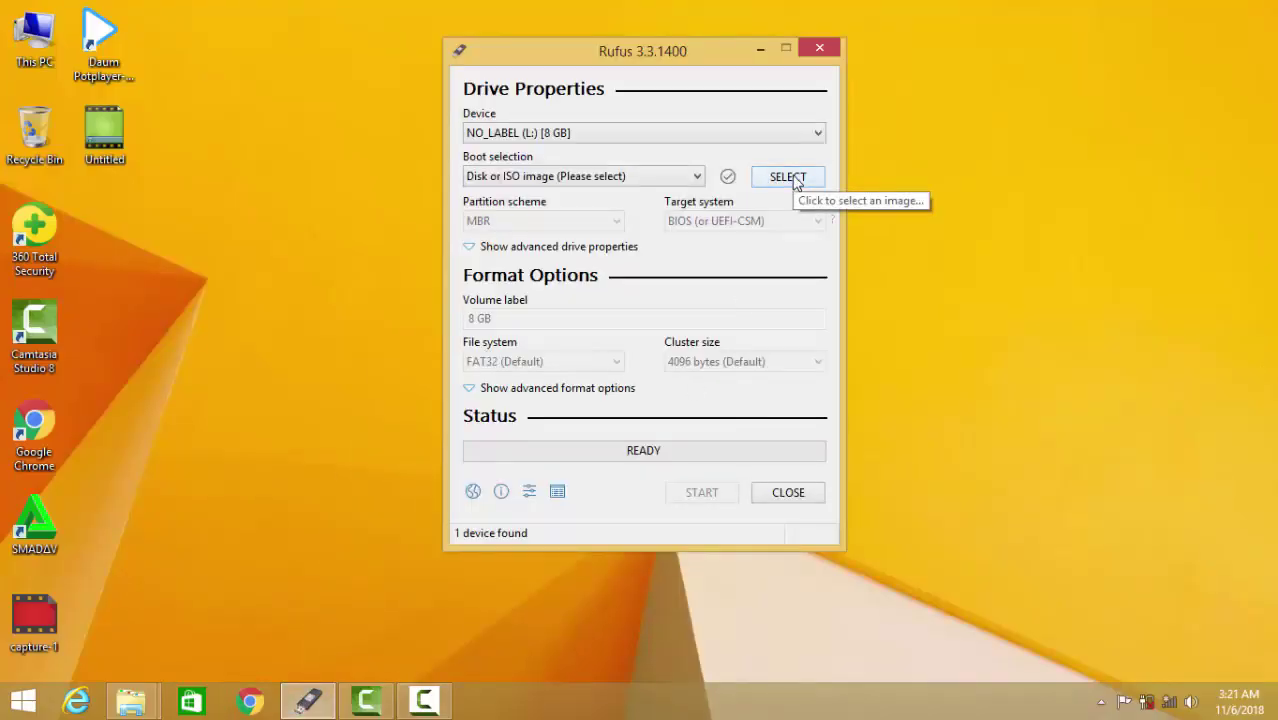
Load Win_8_64Bit.iso from Downloads as the boot image and start writing it to the 8 GB USB drive, accepting the data erasure
click(790, 177)
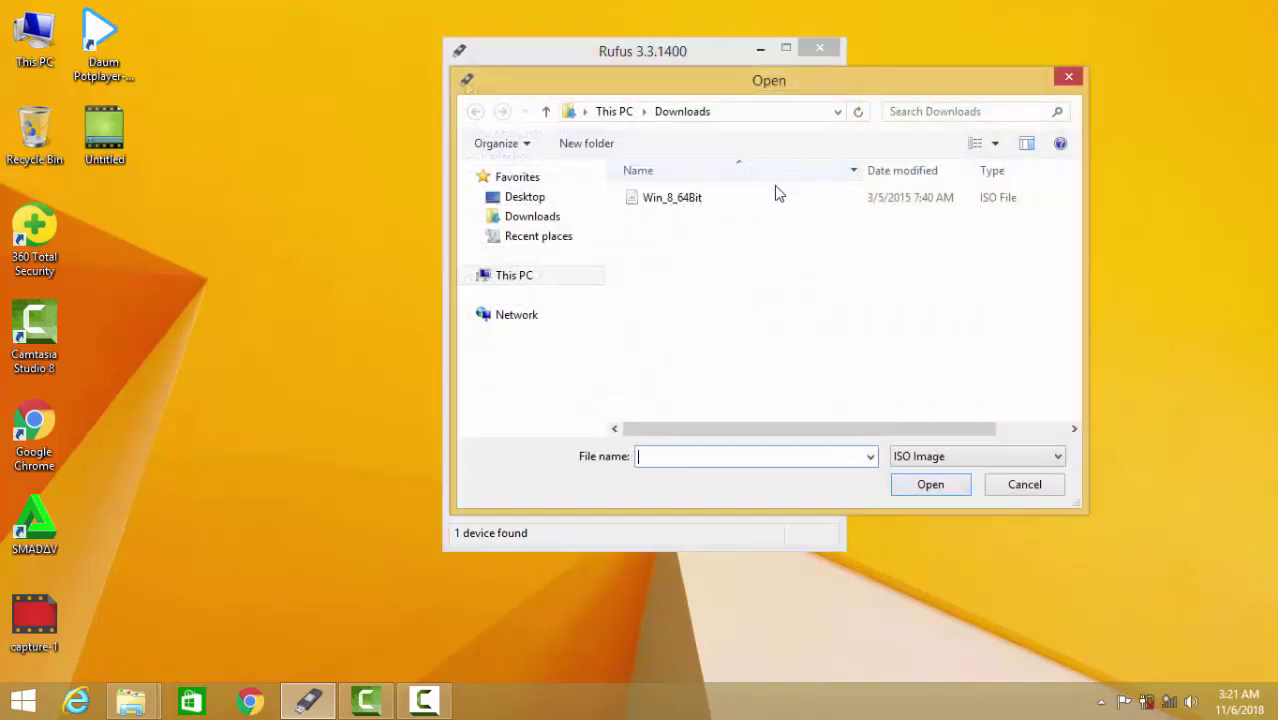
click(699, 204)
click(915, 485)
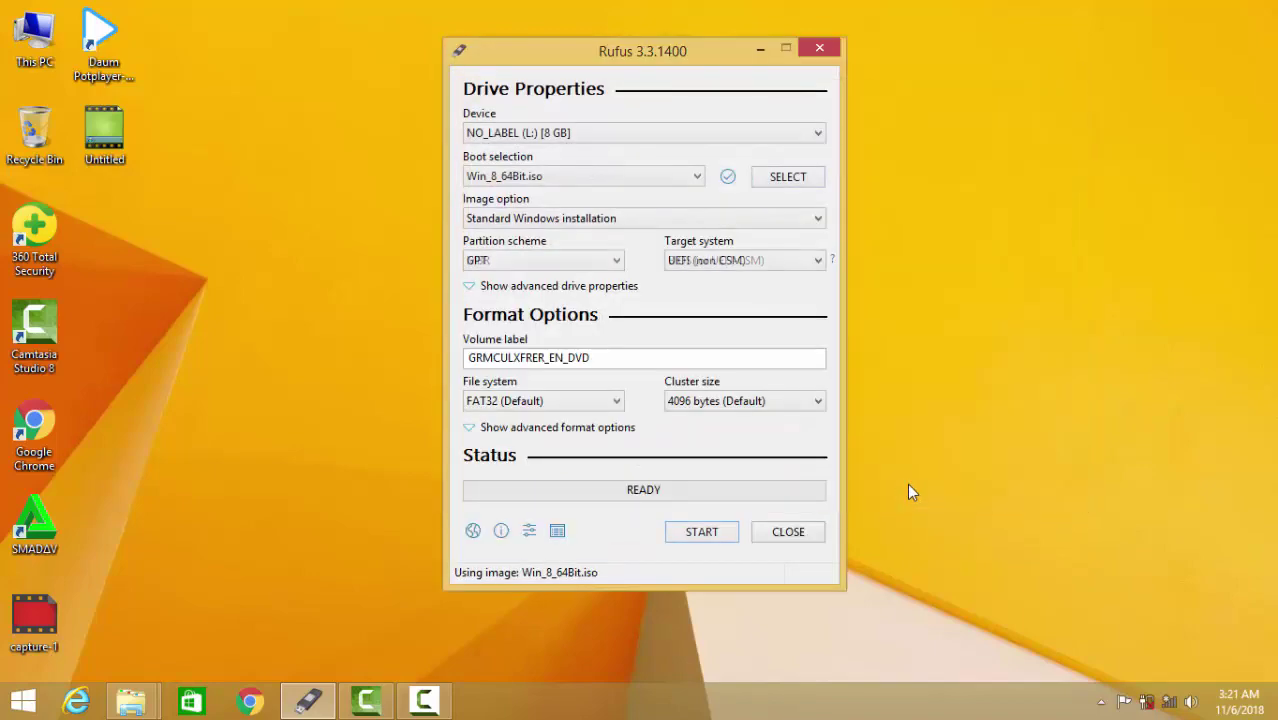
click(700, 532)
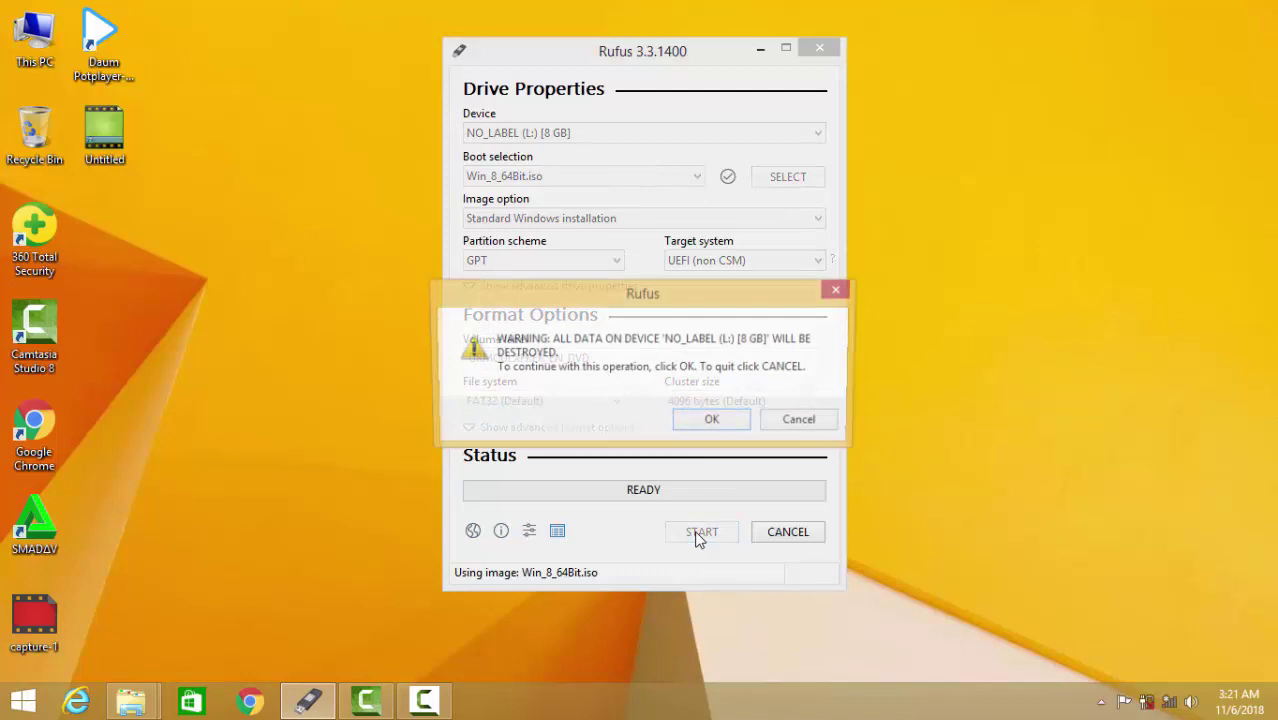
click(715, 423)
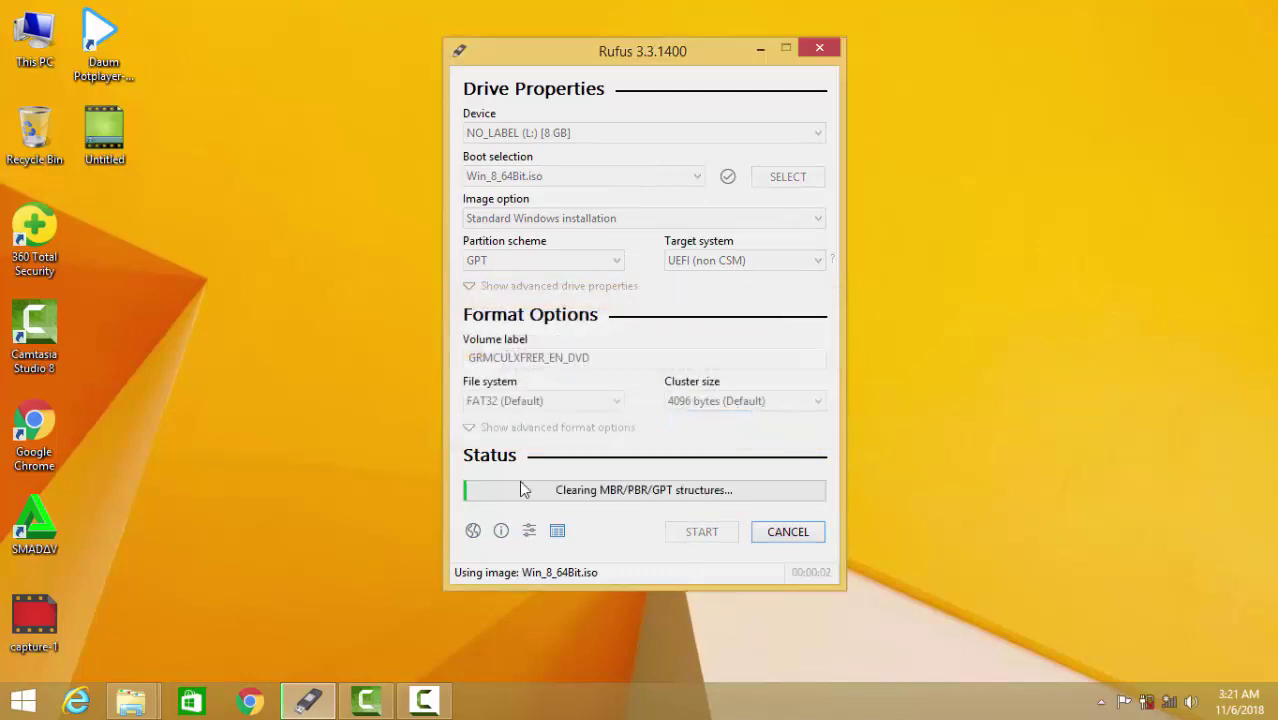